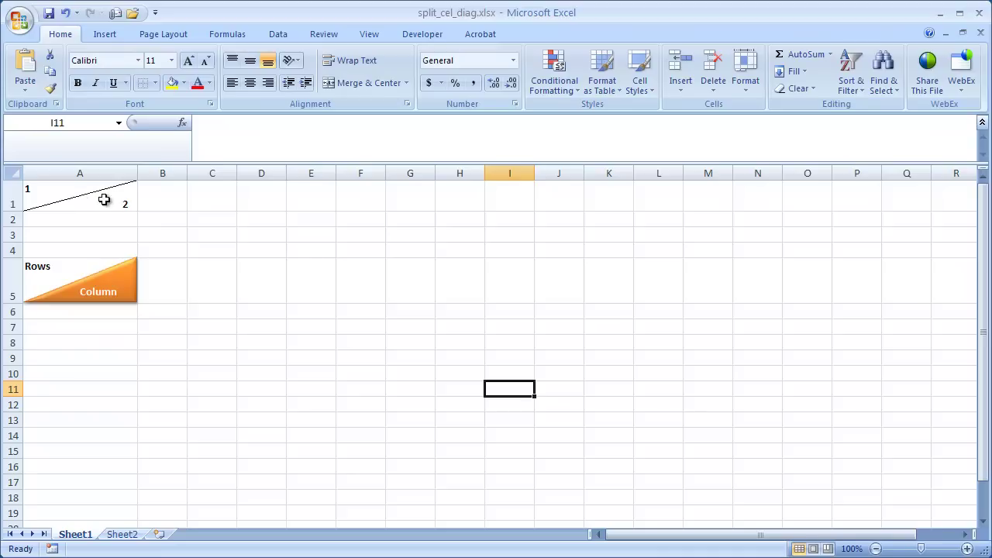
# On Sheet2, enter the label 'Rows' in cell A1 and reselect it.
pyautogui.click(127, 536)
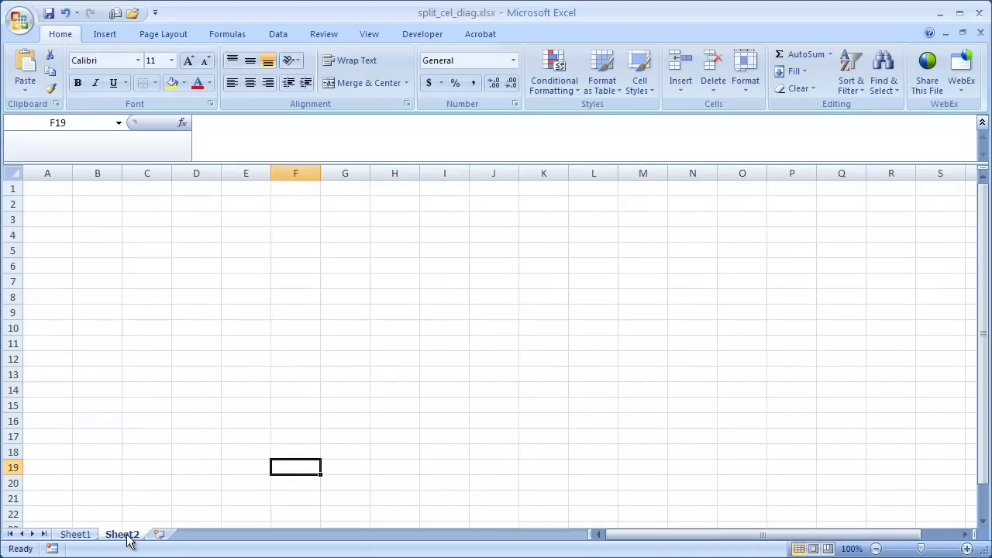
pyautogui.click(48, 190)
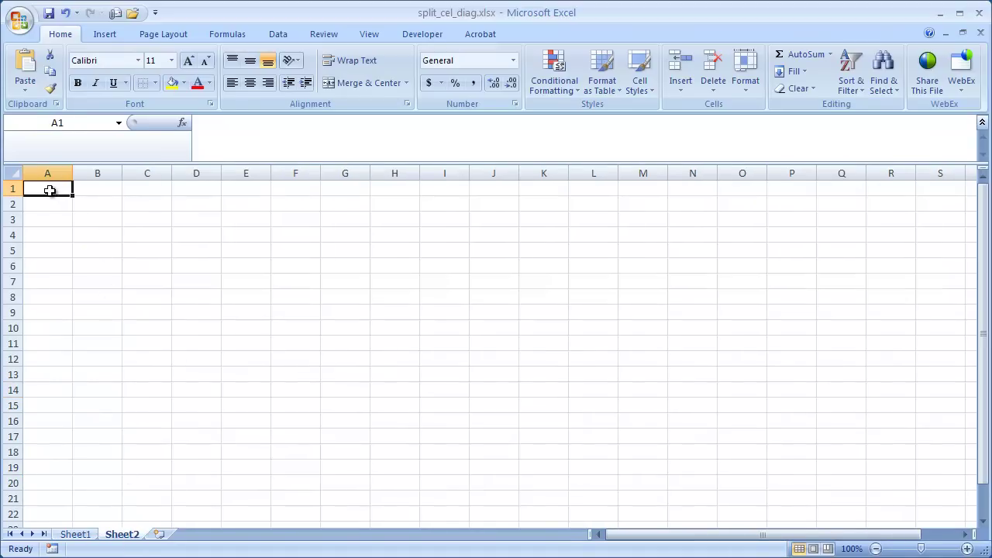
pyautogui.click(240, 140)
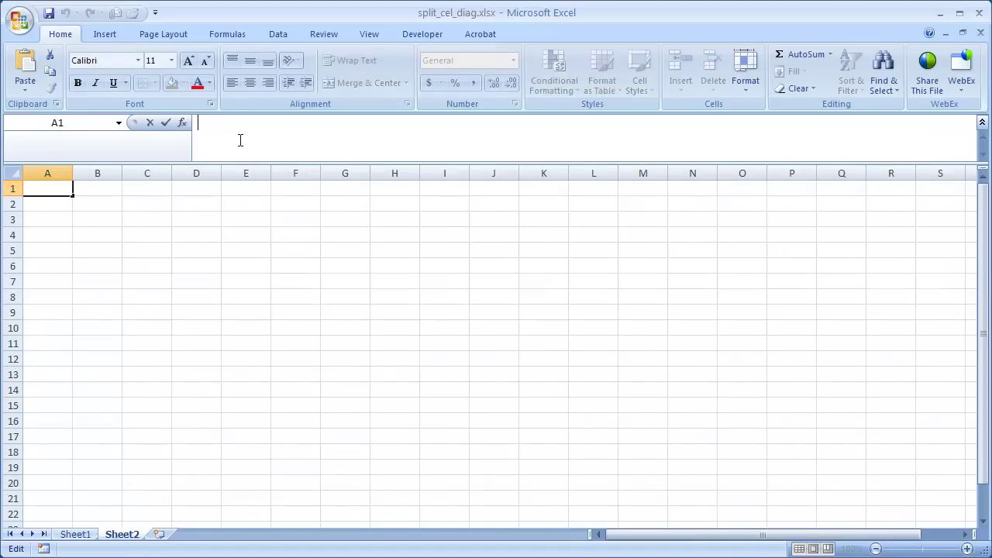
pyautogui.write('Rows')
pyautogui.press('Return')
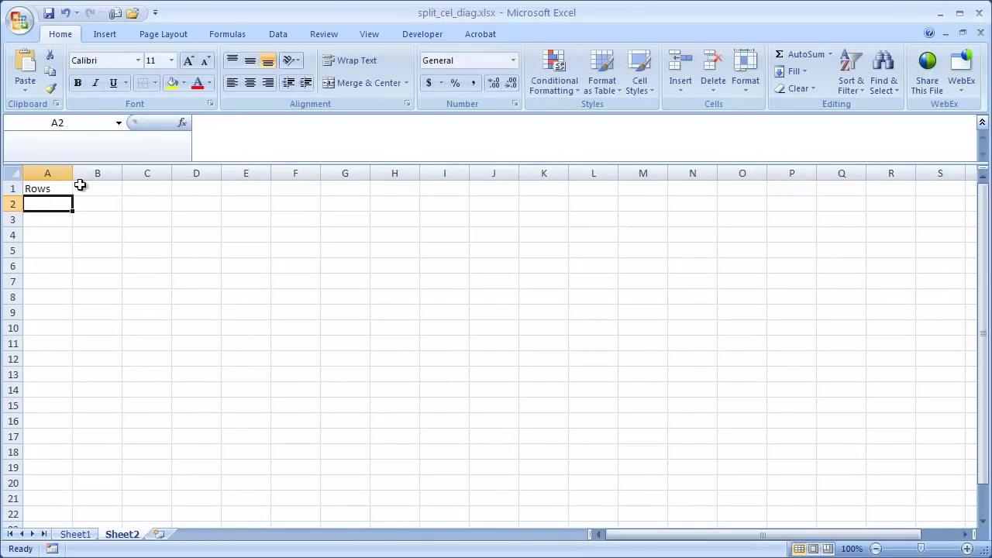
pyautogui.click(58, 189)
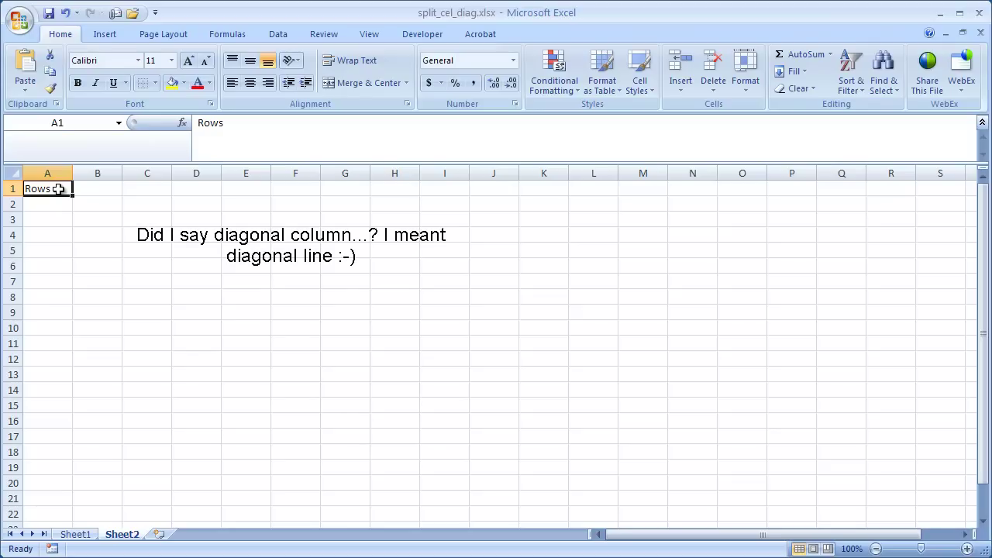
# Add a thin diagonal-up border to A1 through Format Cells' Border settings.
pyautogui.rightClick(58, 189)
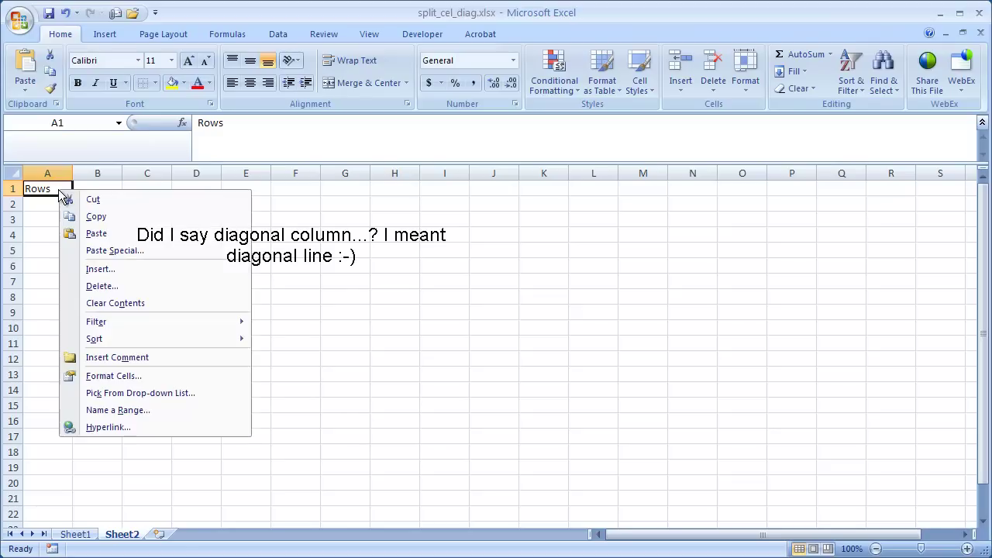
pyautogui.click(165, 374)
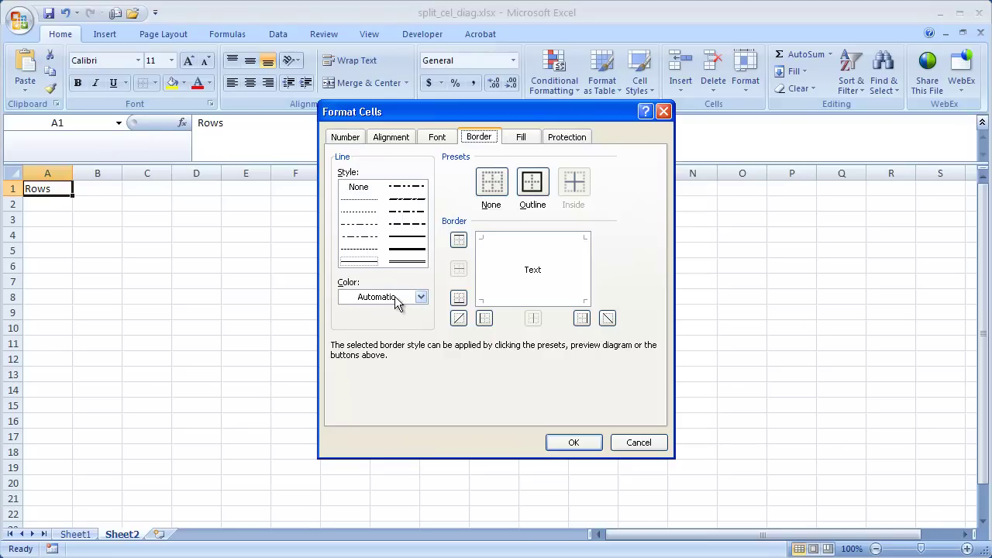
pyautogui.click(357, 261)
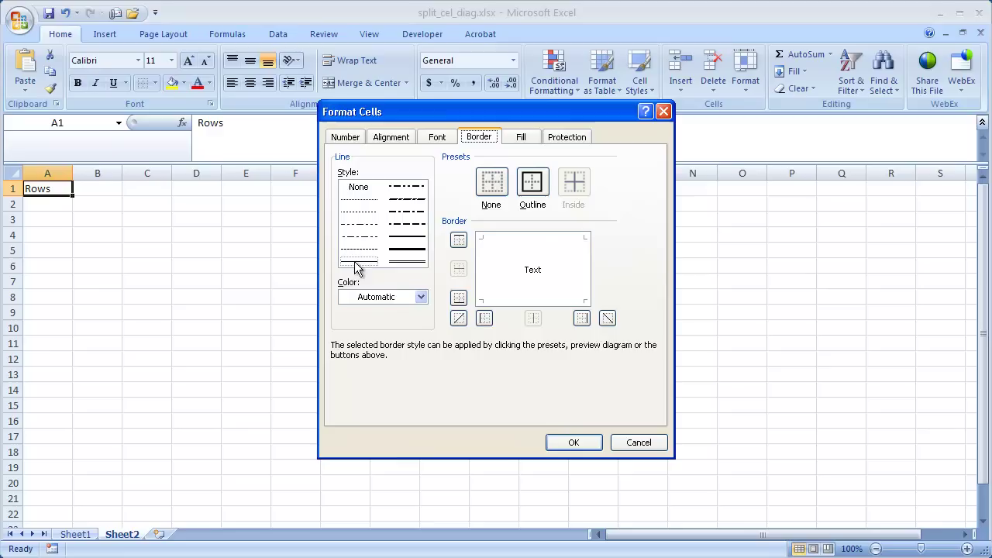
pyautogui.click(460, 320)
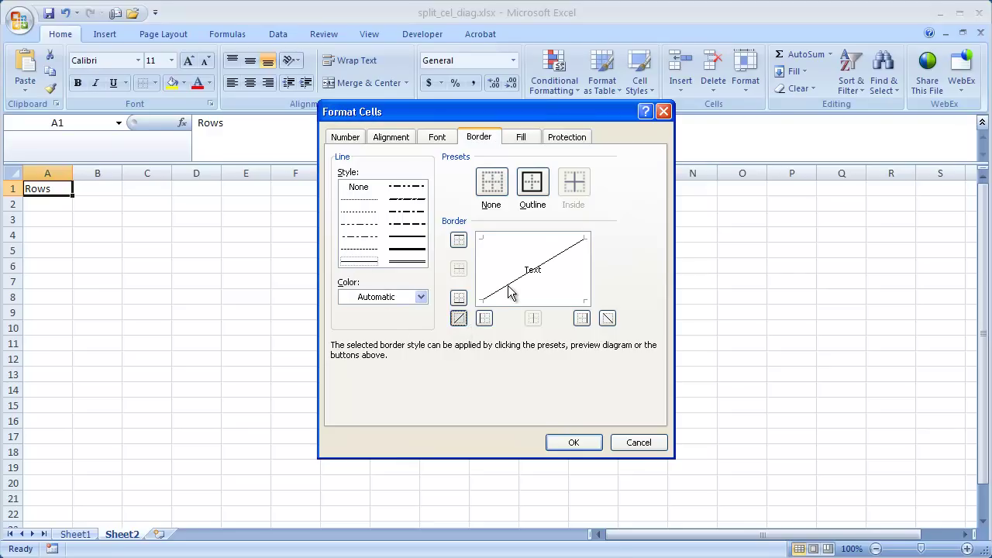
pyautogui.click(573, 443)
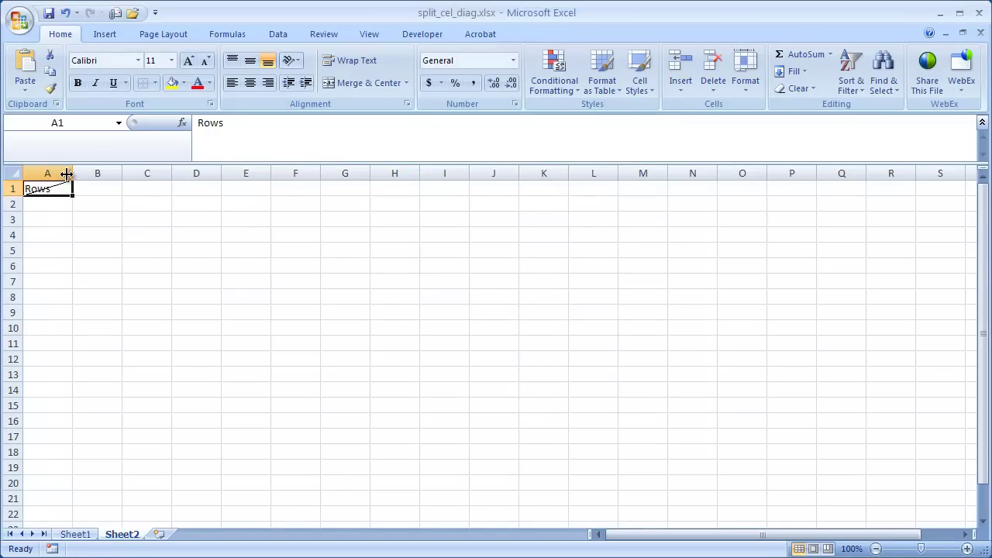
# Widen column A to about 17.71, raise row 1 to 28.50, and top-align 'Rows' in A1.
pyautogui.moveTo(73, 173); pyautogui.dragTo(120, 173)
pyautogui.moveTo(12, 196); pyautogui.dragTo(13, 209)
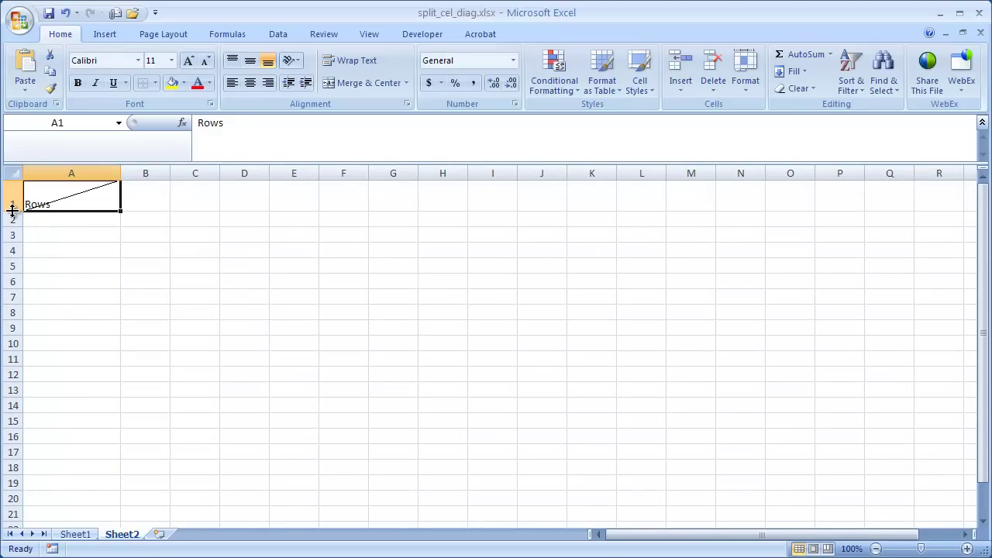
pyautogui.click(204, 122)
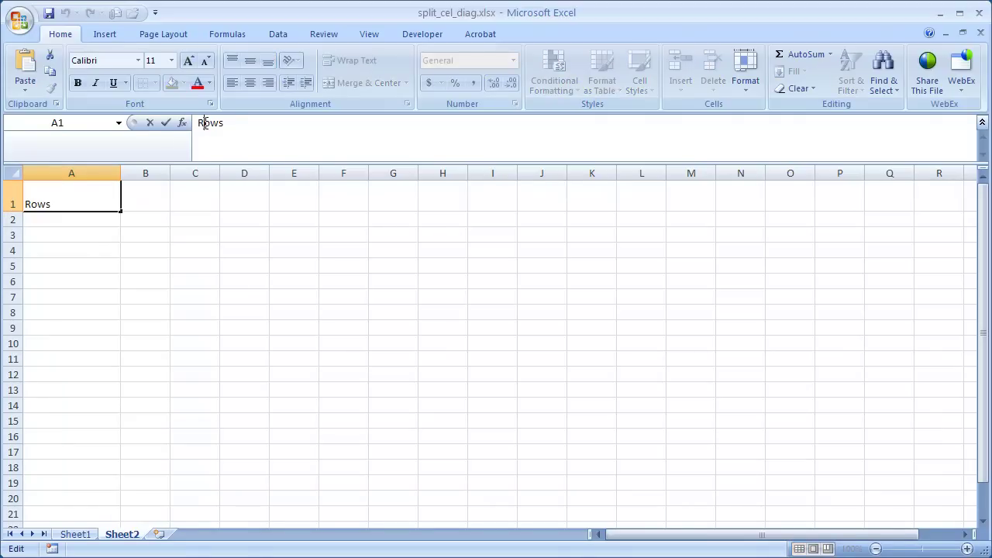
pyautogui.click(104, 248)
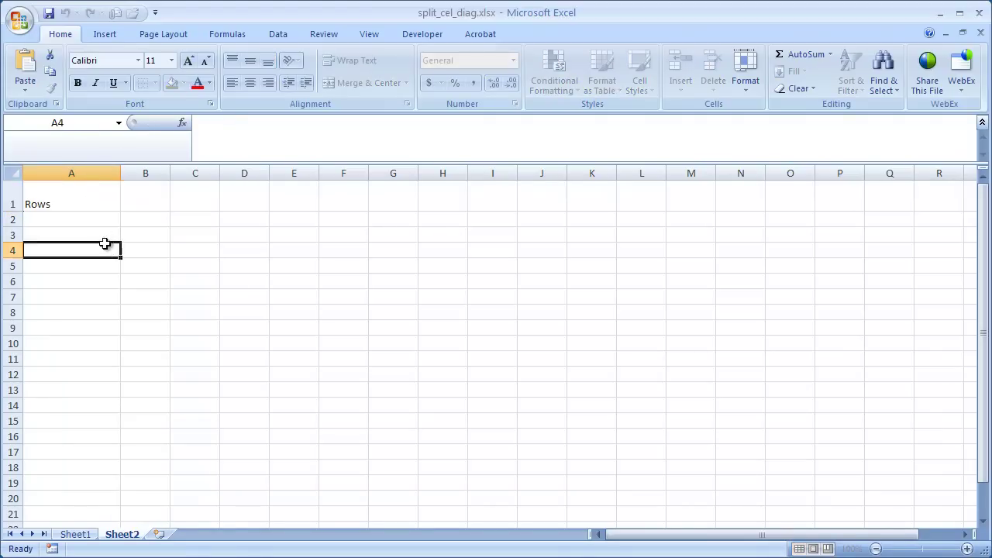
pyautogui.click(78, 203)
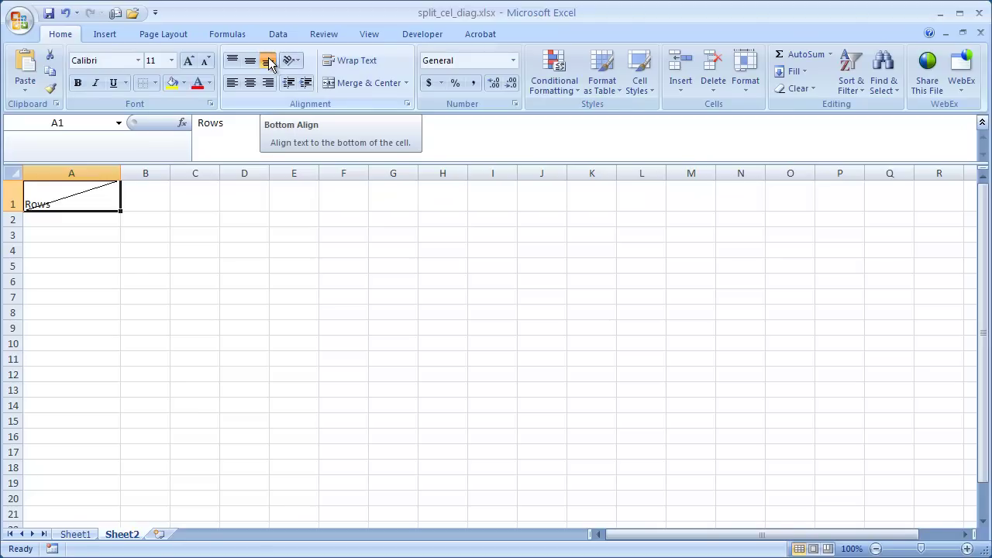
pyautogui.click(234, 66)
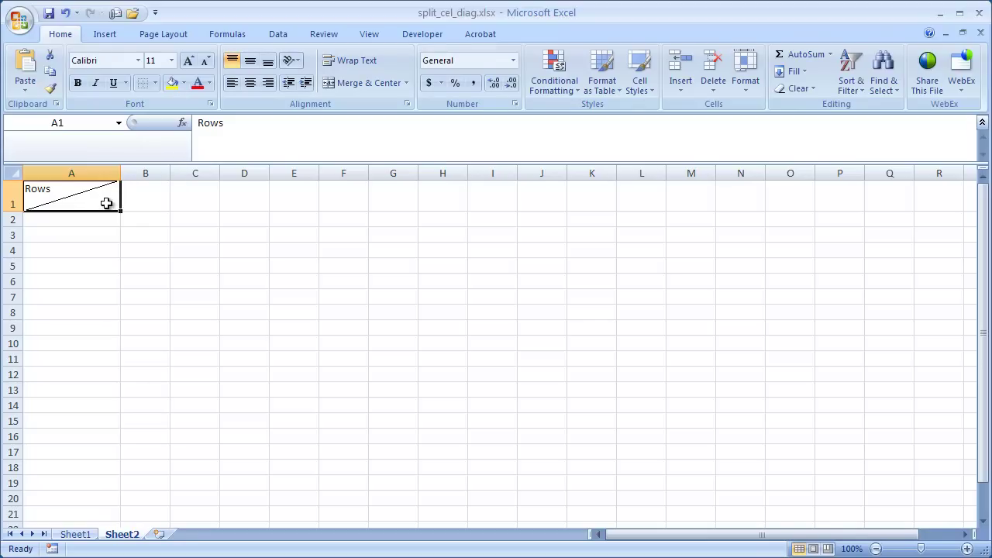
# Add 'Columns' as a second line in A1 below 'Rows', padded with leading spaces.
pyautogui.click(229, 123)
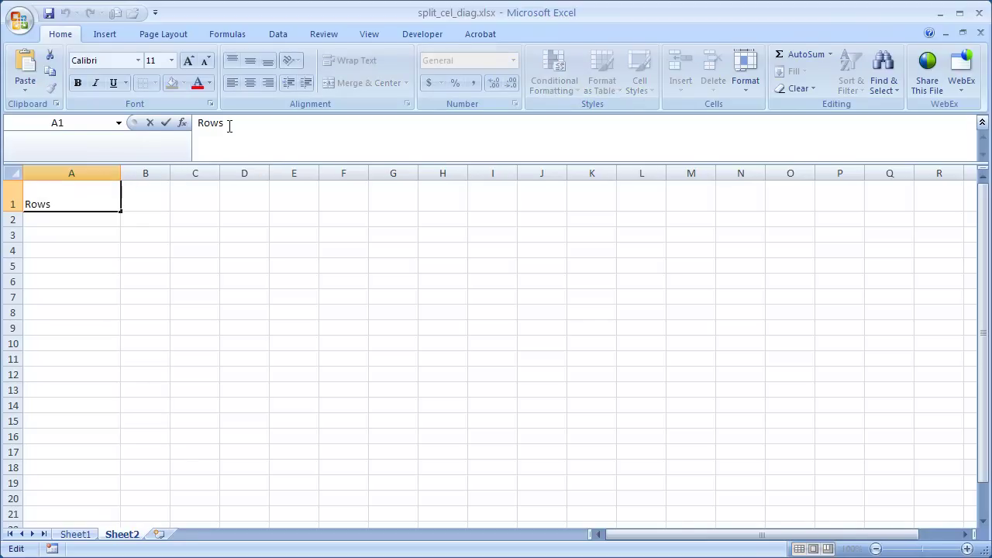
pyautogui.hotkey('alt', 'Return')
pyautogui.write('Columns')
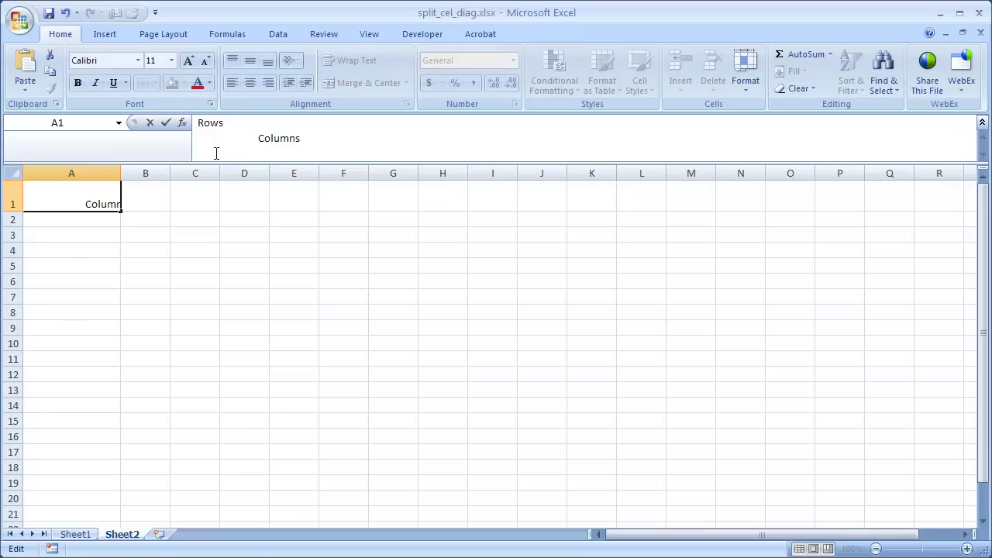
pyautogui.press('BackSpace')
pyautogui.press('BackSpace')
pyautogui.press('BackSpace')
pyautogui.press('Return')
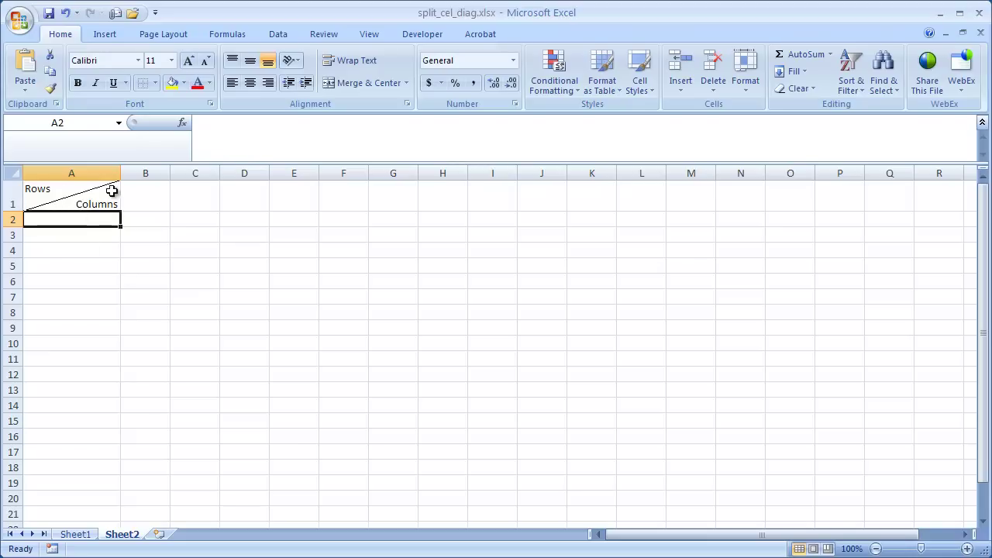
# After checking Sheet1's examples, enter 'Rows' in cell A7 of Sheet2.
pyautogui.click(87, 534)
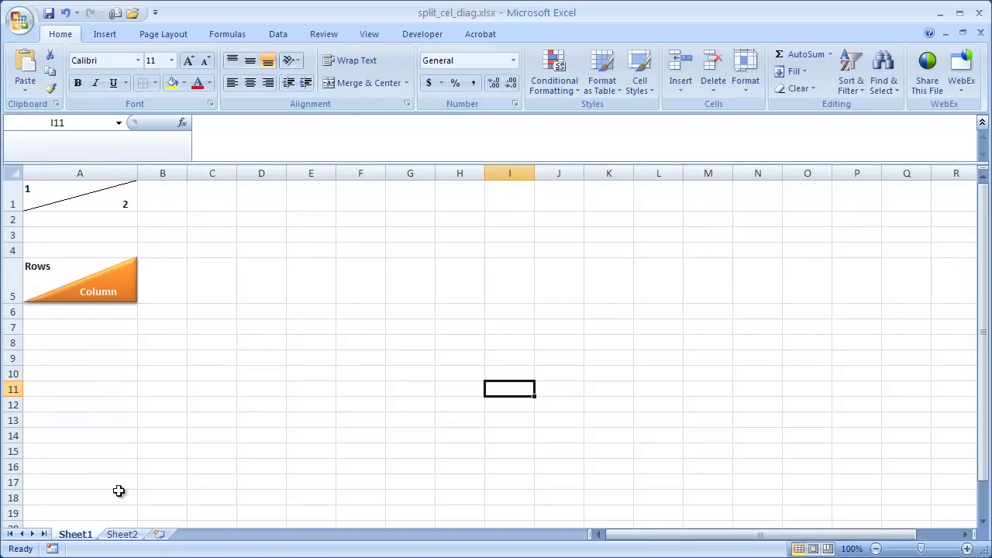
pyautogui.click(122, 534)
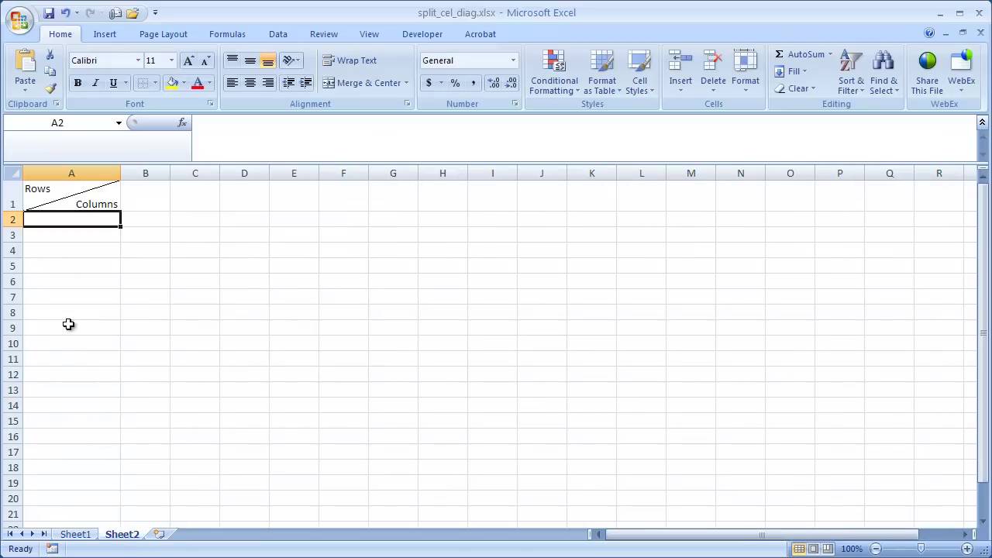
pyautogui.click(48, 296)
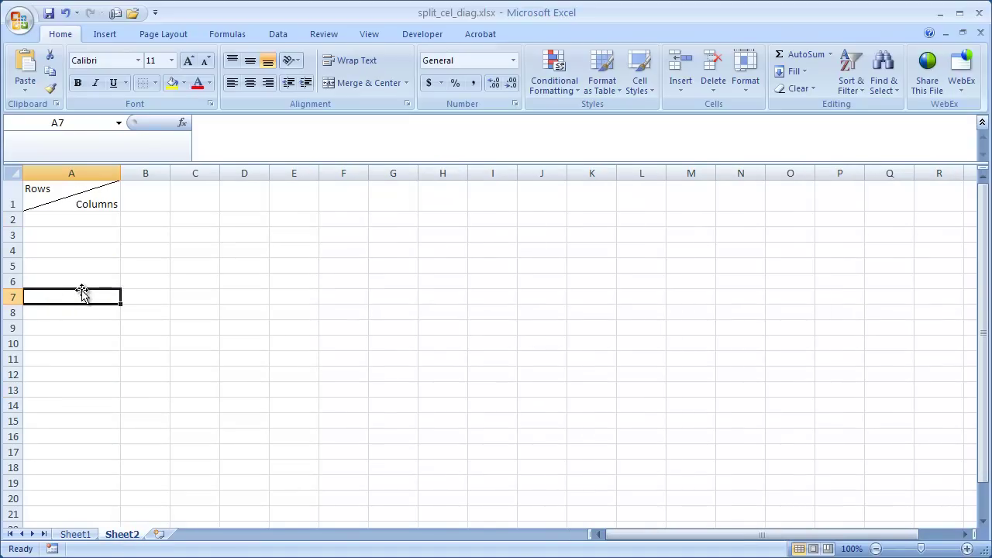
pyautogui.click(242, 138)
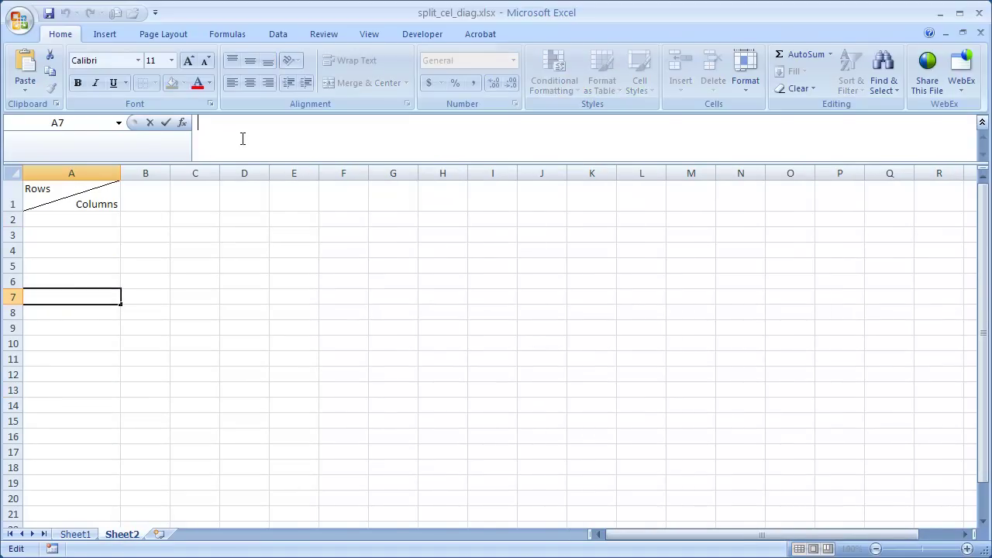
pyautogui.write('Rows')
pyautogui.press('Return')
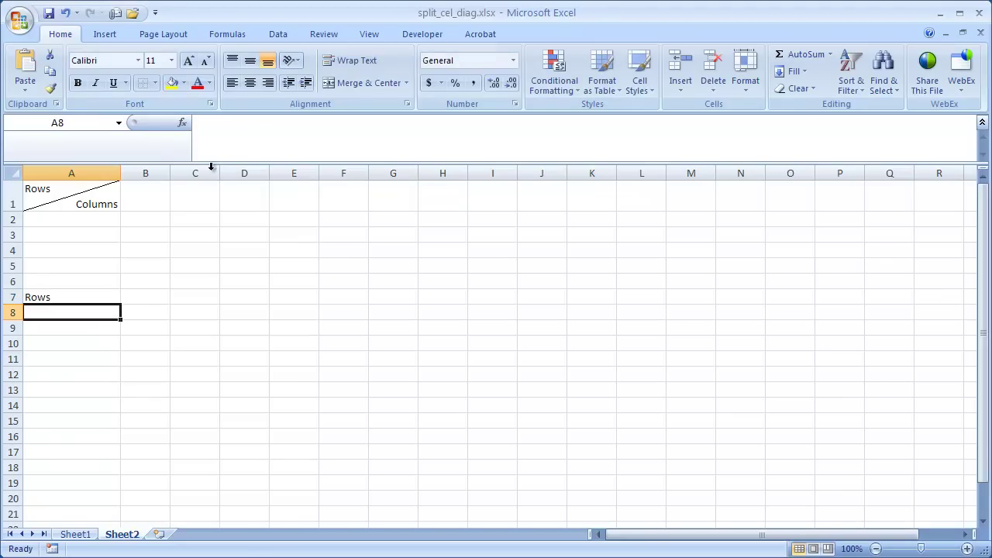
# Enlarge row 7 to 45.00 and top-align the 'Rows' label in A7.
pyautogui.moveTo(10, 306); pyautogui.dragTo(10, 335)
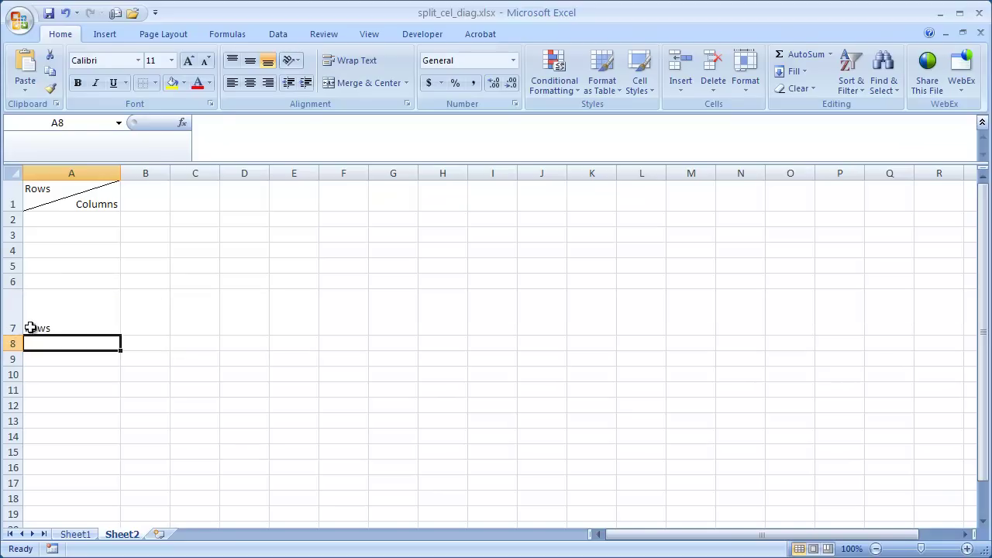
pyautogui.click(36, 323)
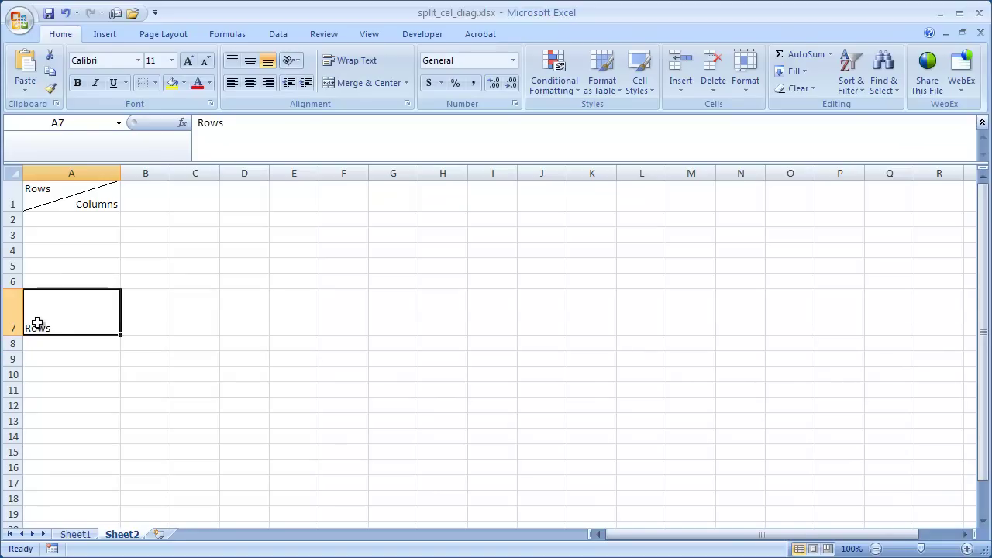
pyautogui.click(233, 62)
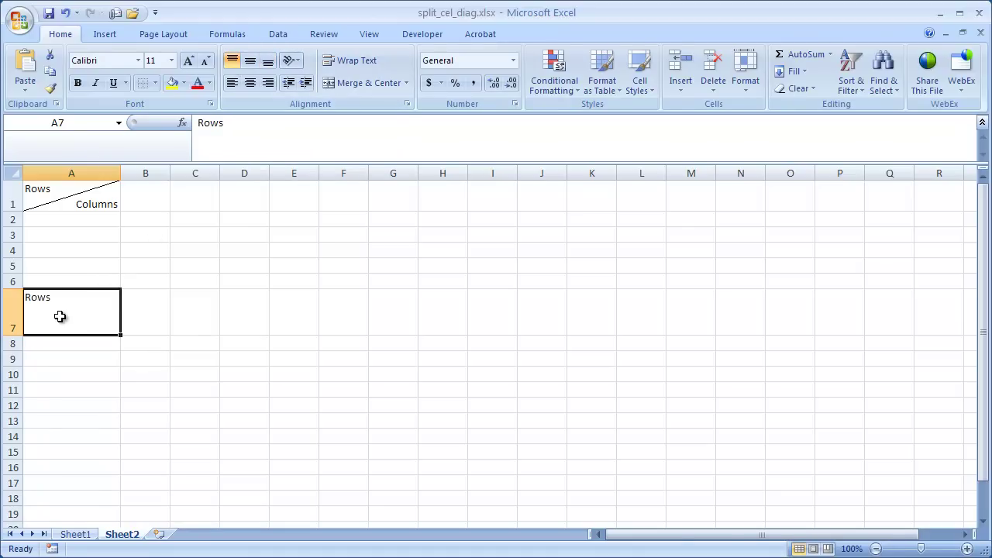
# Insert a Right Triangle shape from the Shapes gallery and draw it over cell A7.
pyautogui.click(105, 36)
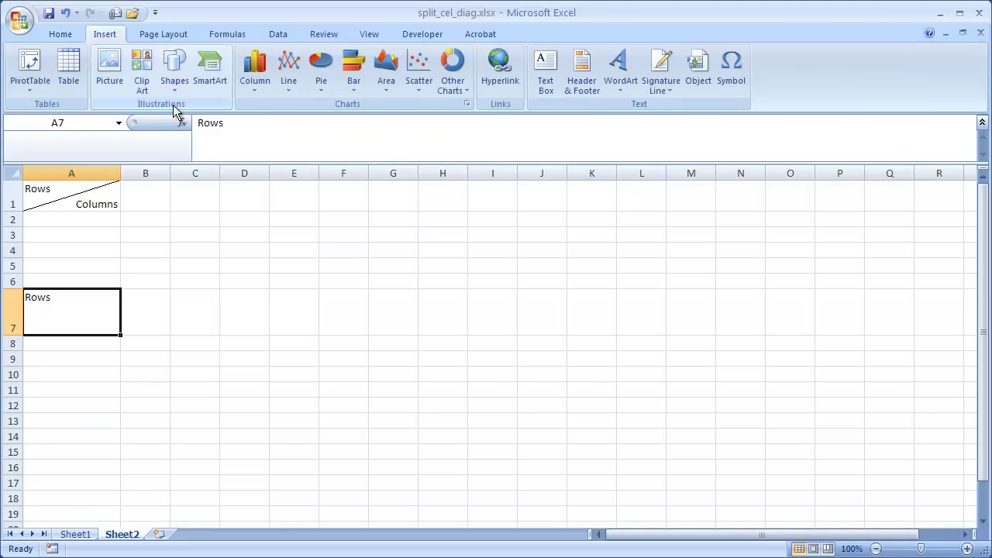
pyautogui.click(175, 76)
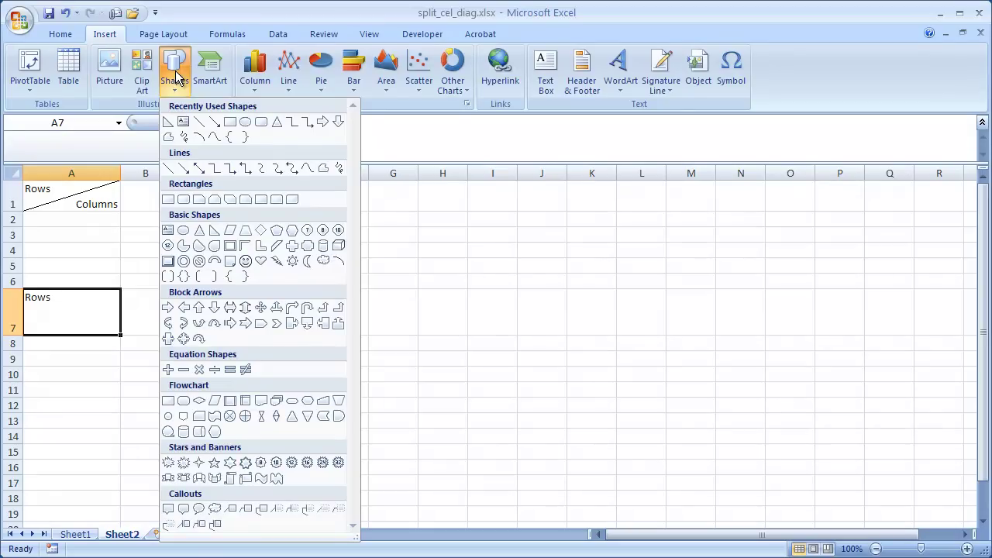
pyautogui.click(215, 234)
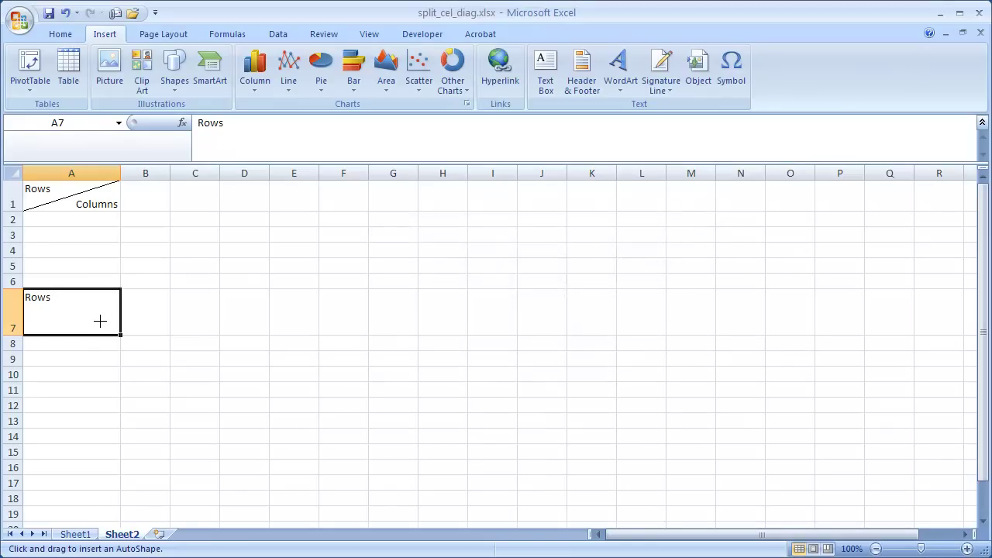
pyautogui.moveTo(100, 320); pyautogui.dragTo(100, 323)
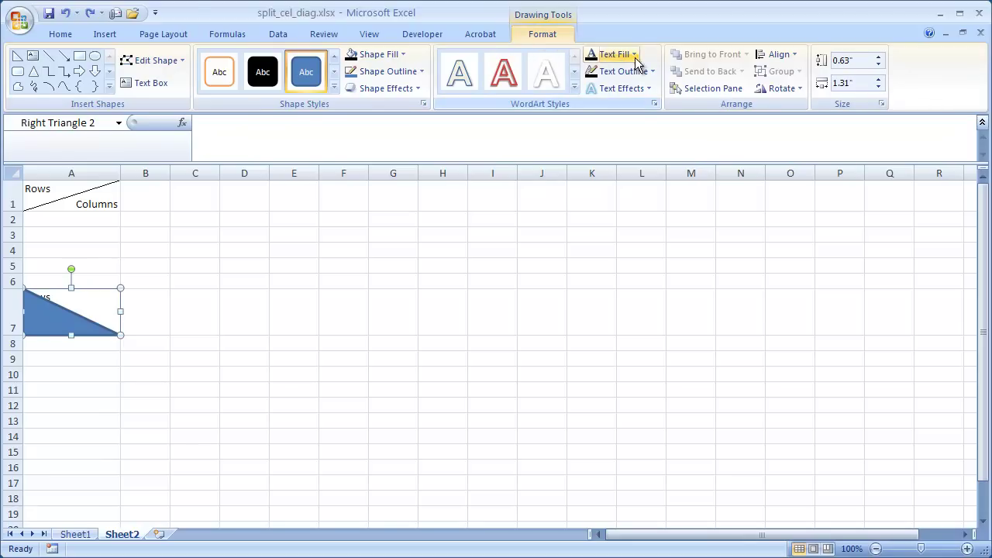
# Flip the triangle horizontally and type 'Columns' inside it.
pyautogui.click(799, 90)
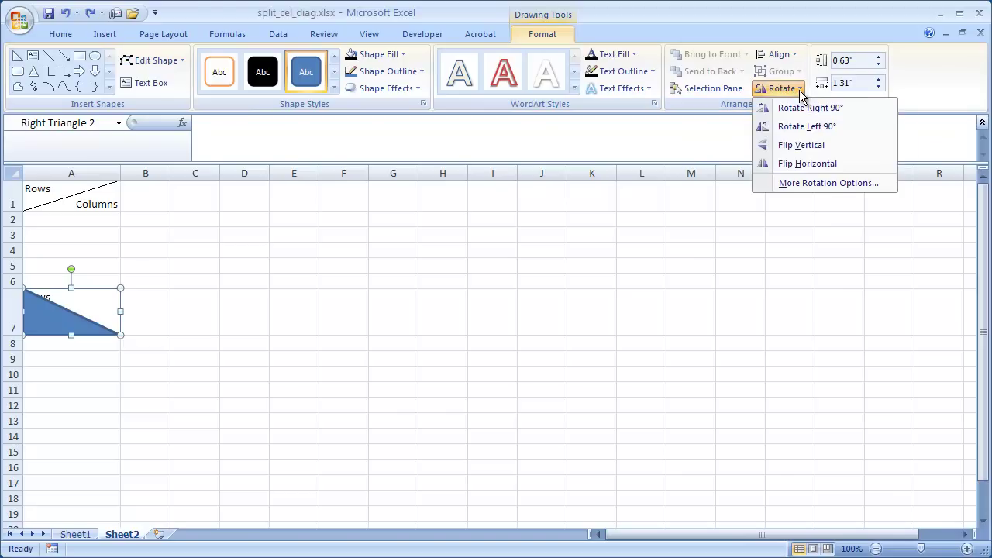
pyautogui.click(816, 164)
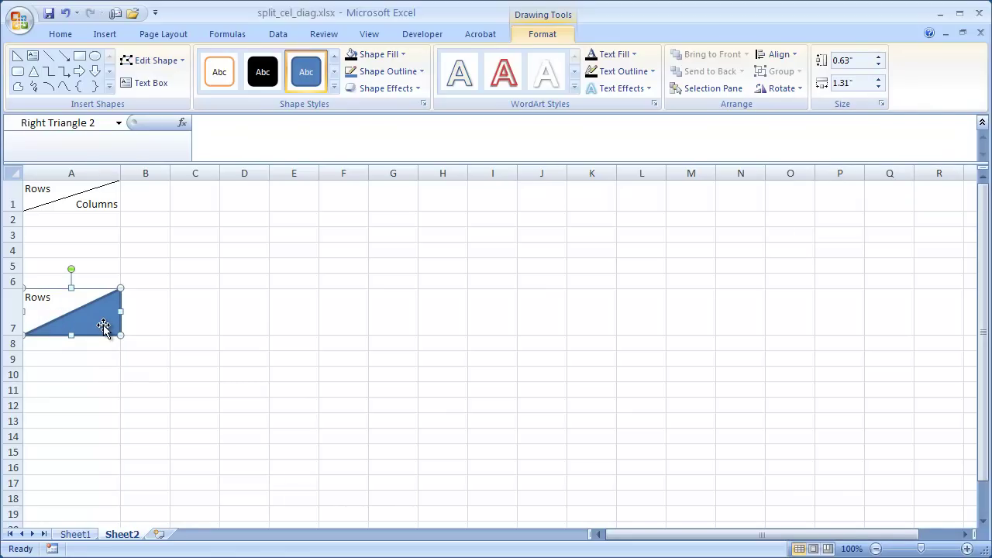
pyautogui.write('lumns')
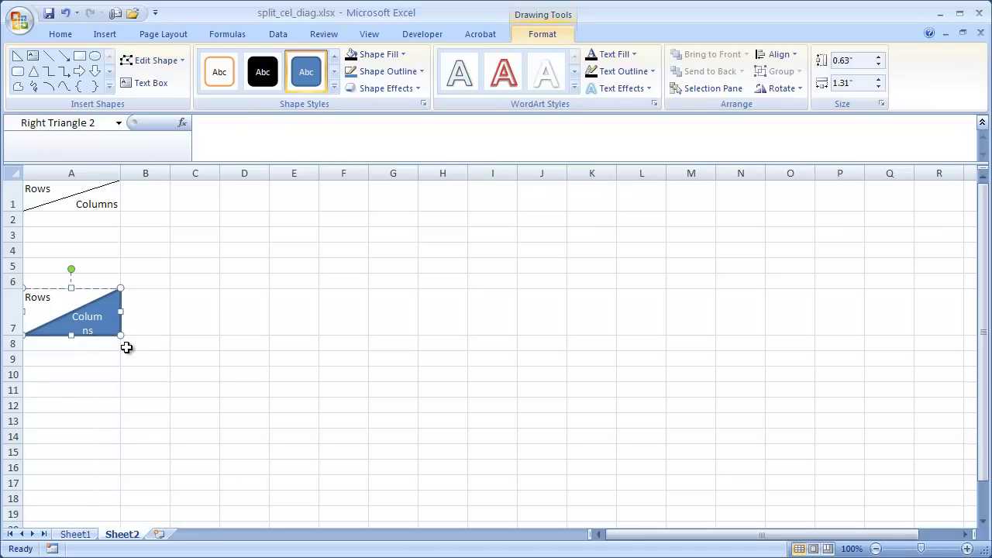
pyautogui.press('Return')
pyautogui.press('BackSpace')
# Drag column A wider so the triangle stretches and shows 'Columns' on one line.
pyautogui.click(144, 370)
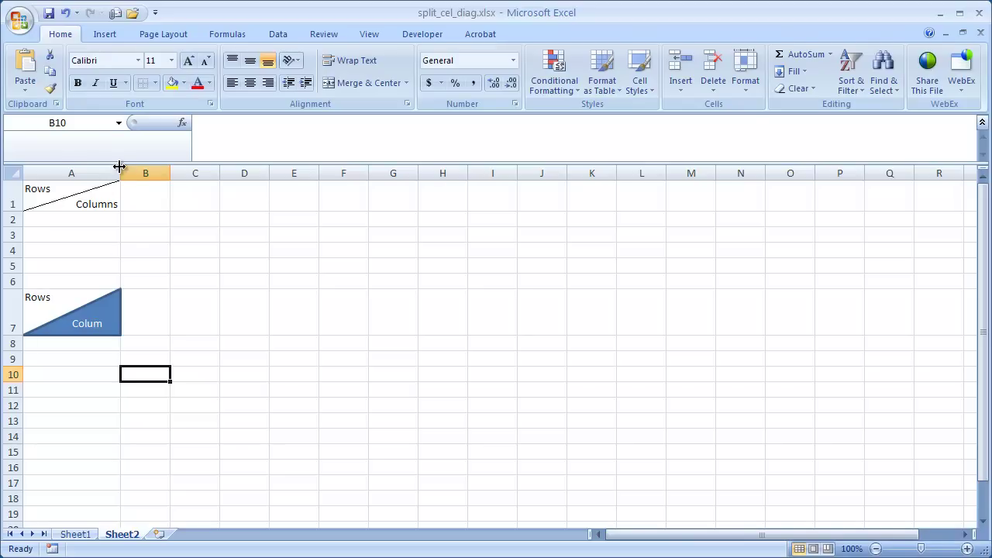
pyautogui.moveTo(121, 169); pyautogui.dragTo(154, 172)
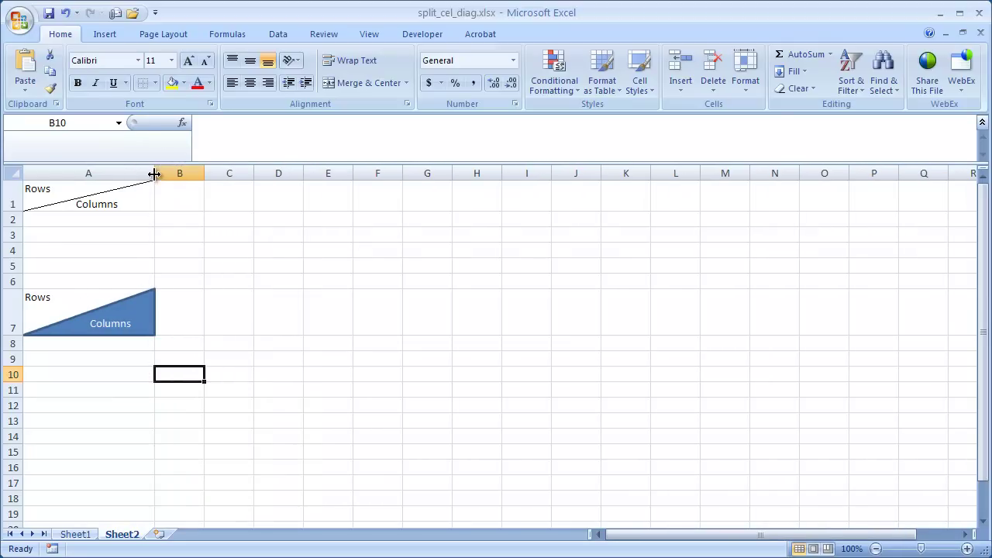
pyautogui.click(151, 406)
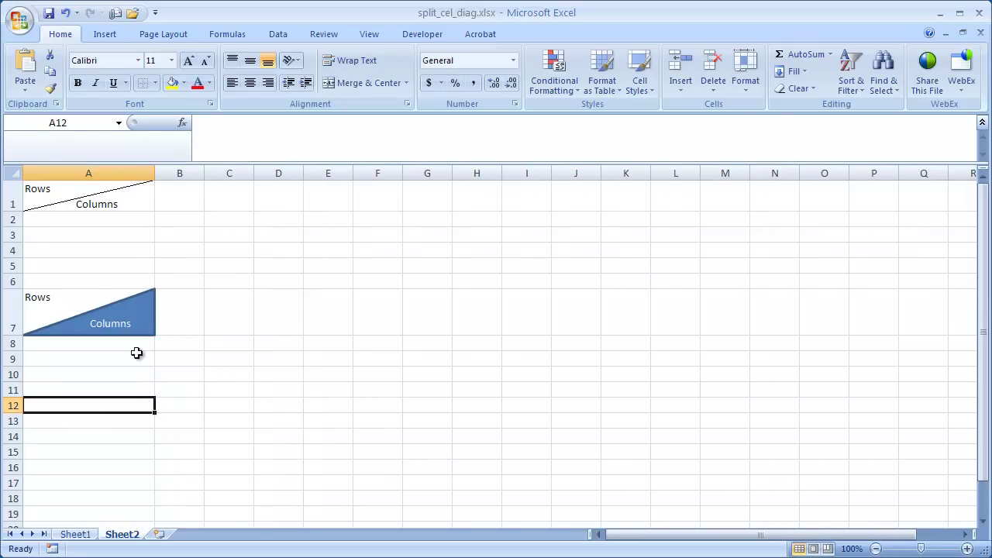
pyautogui.click(136, 303)
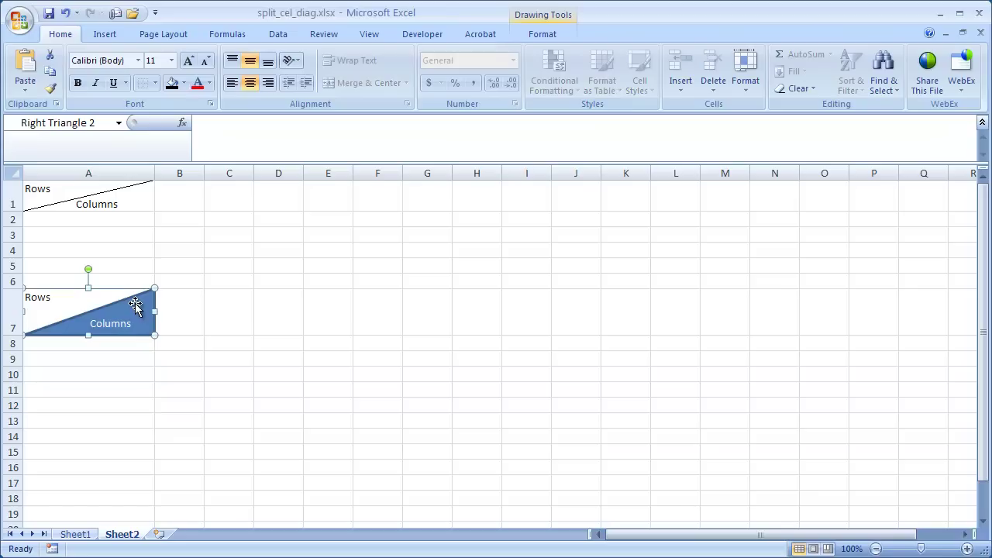
pyautogui.click(141, 202)
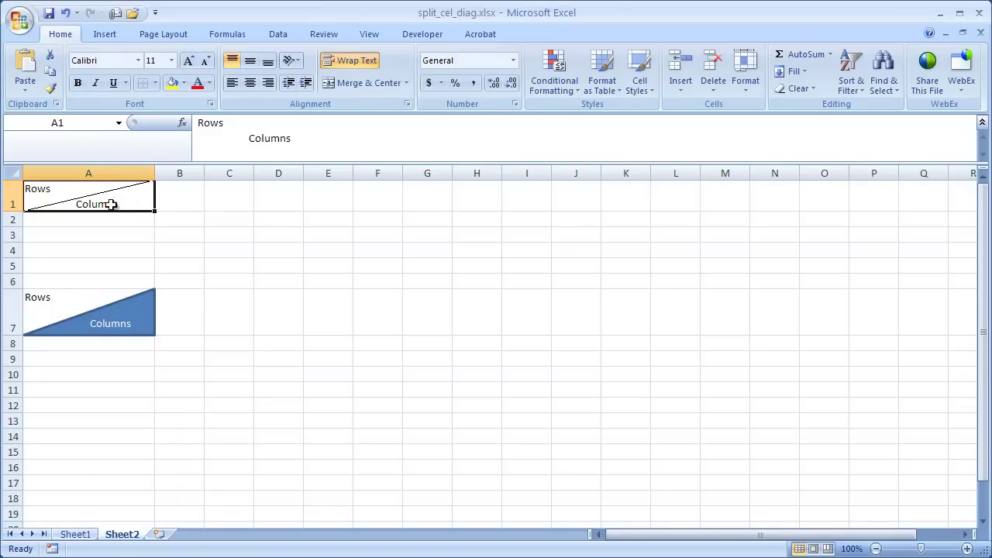
pyautogui.click(138, 298)
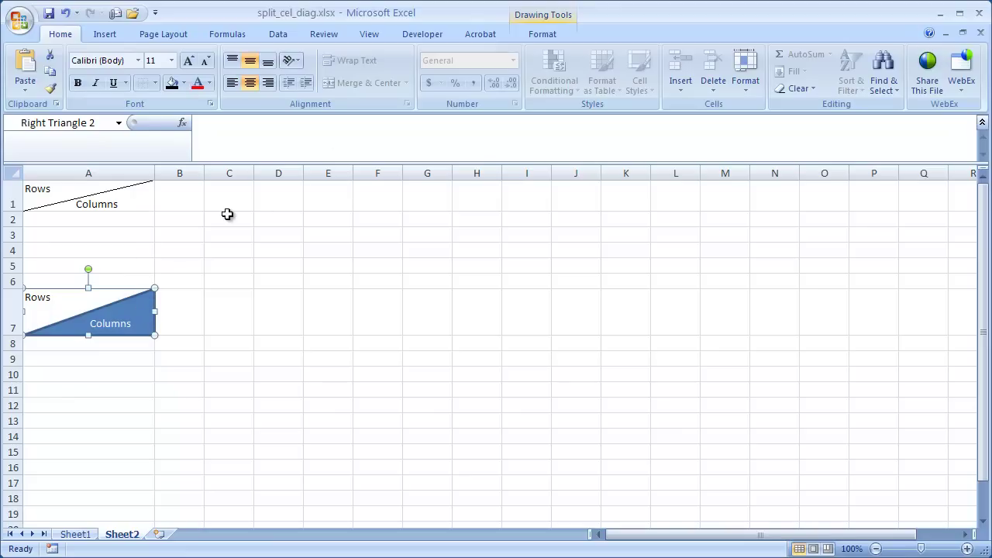
# Apply the orange Intense Effect shape style to the triangle in A7.
pyautogui.click(556, 33)
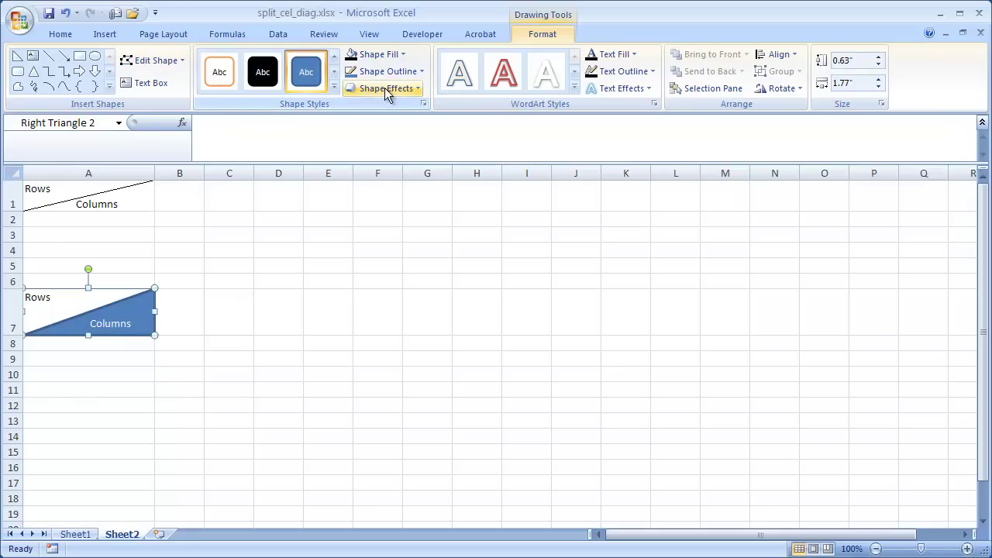
pyautogui.click(333, 86)
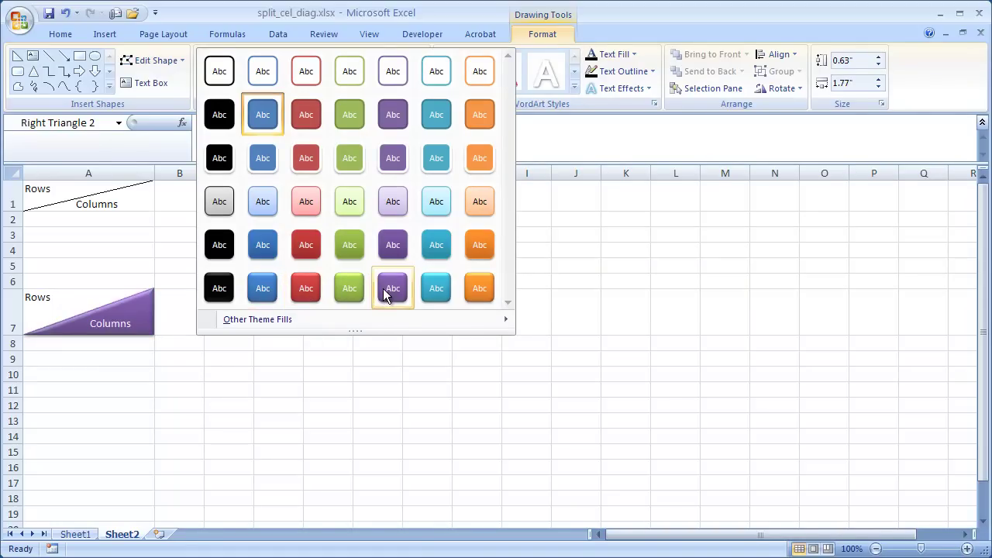
pyautogui.click(471, 289)
pyautogui.click(275, 392)
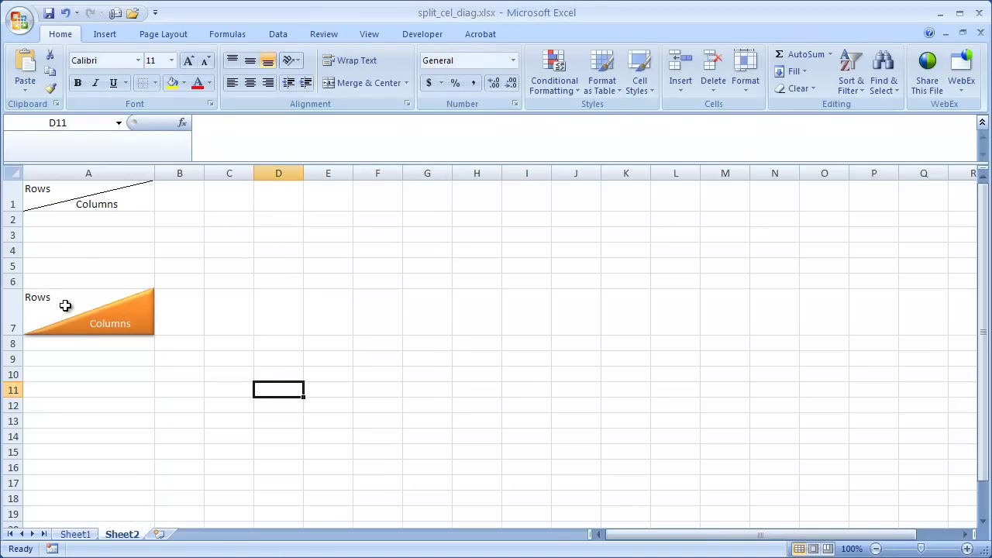
# Bold the 'Rows' text in A7 and the triangle's 'Columns' label, undoing a stray paste.
pyautogui.click(56, 304)
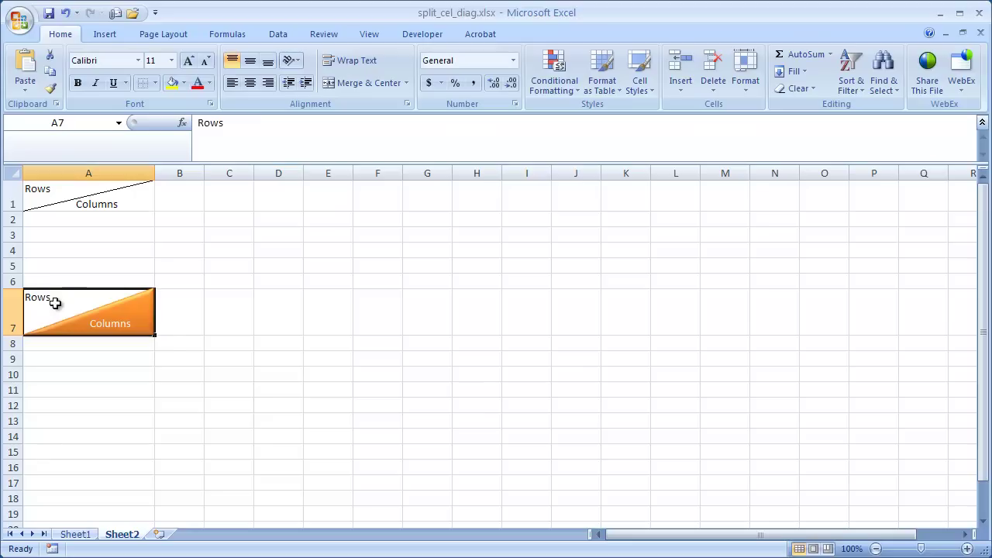
pyautogui.write('split_cel_diag')
pyautogui.hotkey('ctrl', 'z')
pyautogui.click(77, 83)
pyautogui.click(103, 318)
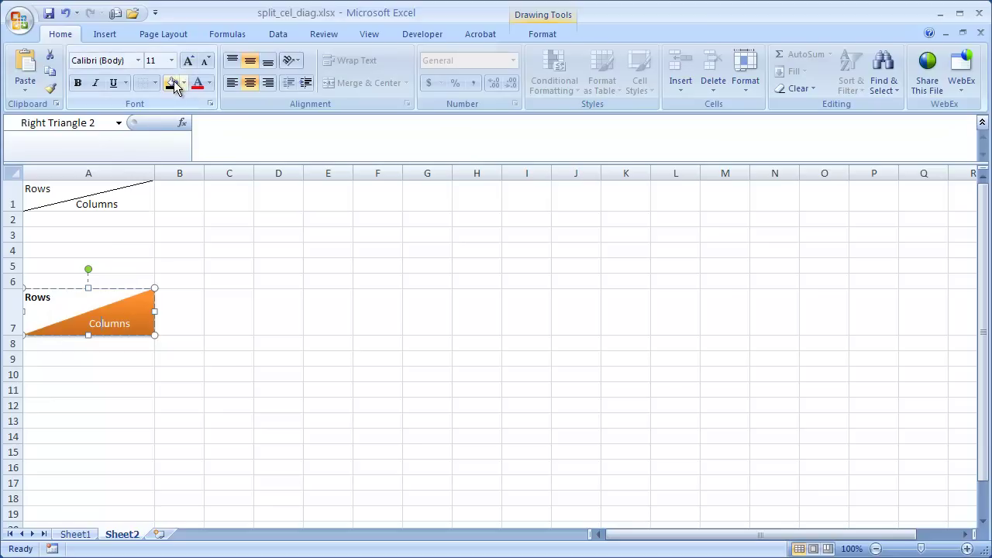
pyautogui.click(78, 83)
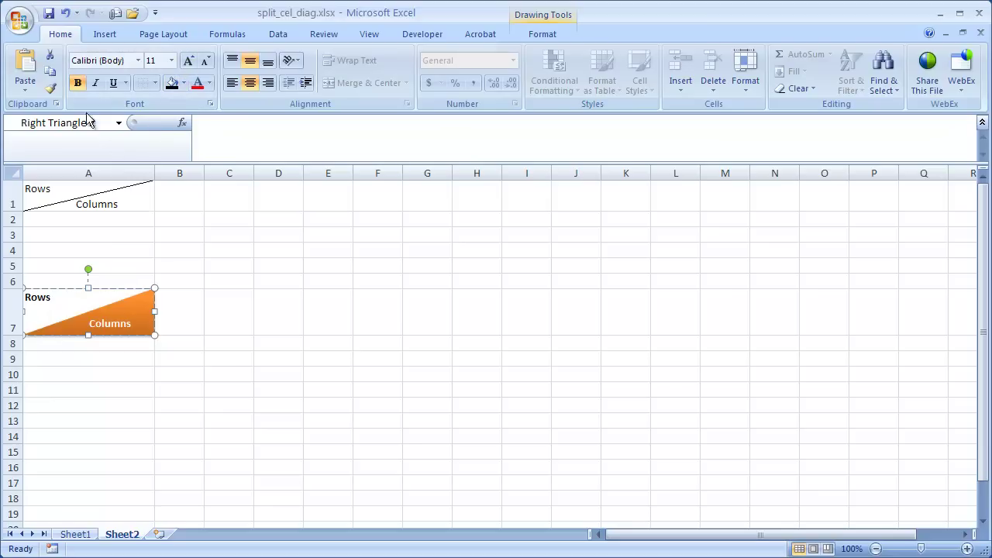
pyautogui.click(283, 409)
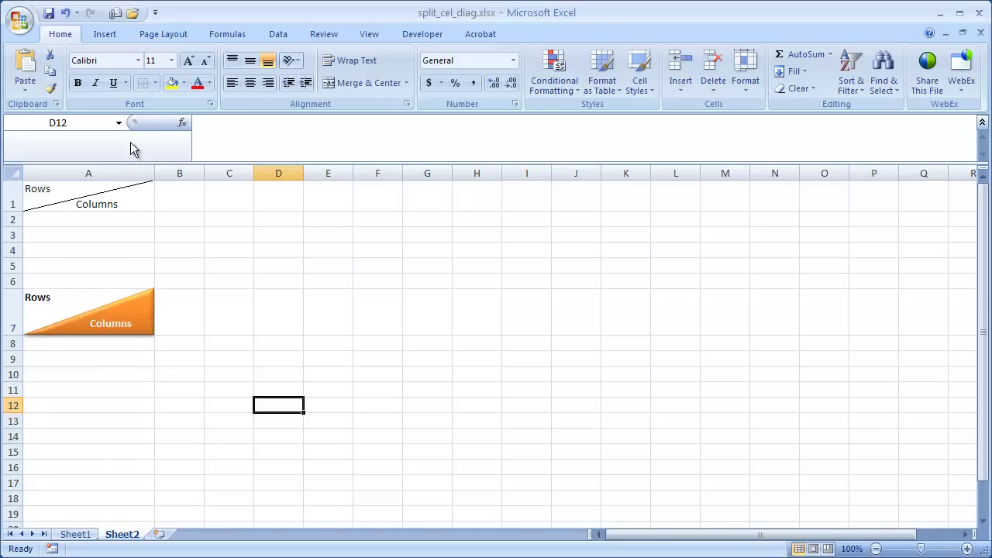
pyautogui.click(133, 194)
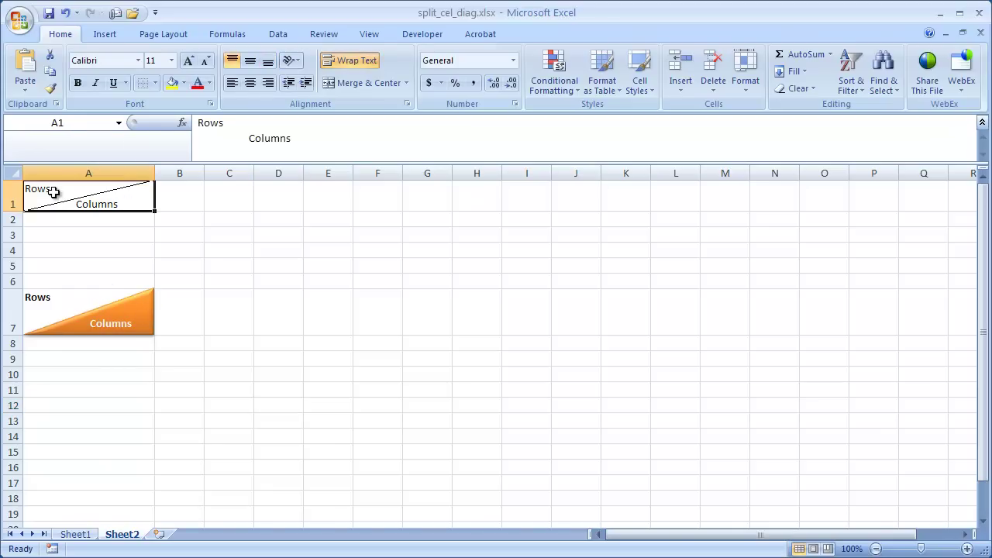